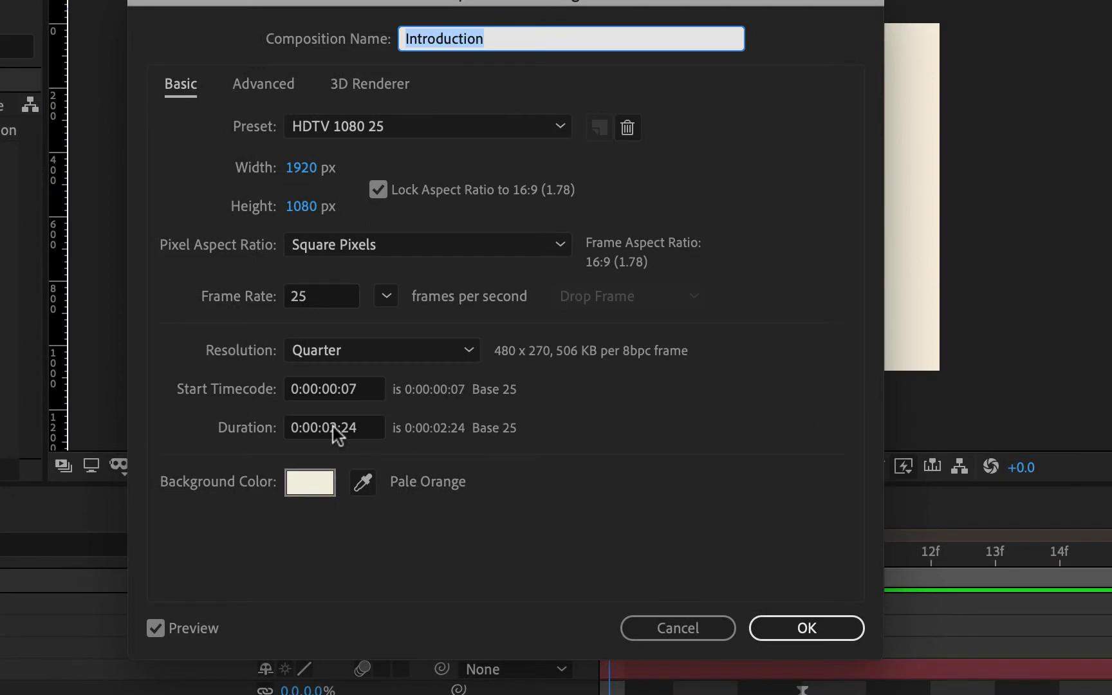
Set the Introduction composition's duration to 0:00:08:24.
click(335, 429)
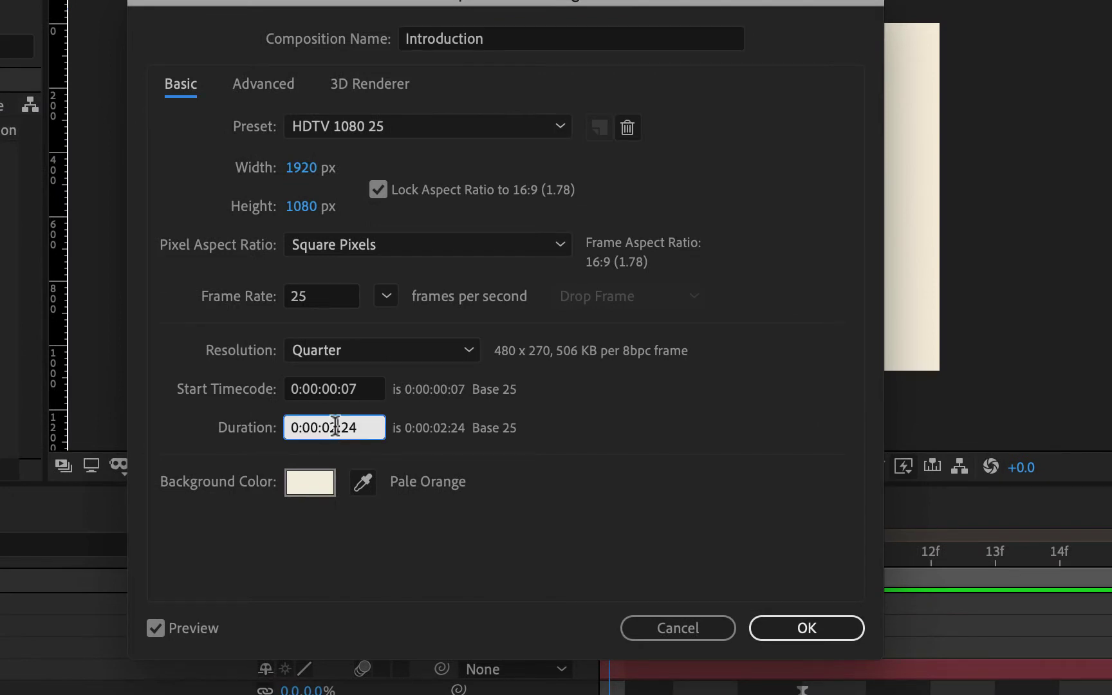
key(BackSpace)
text(8)
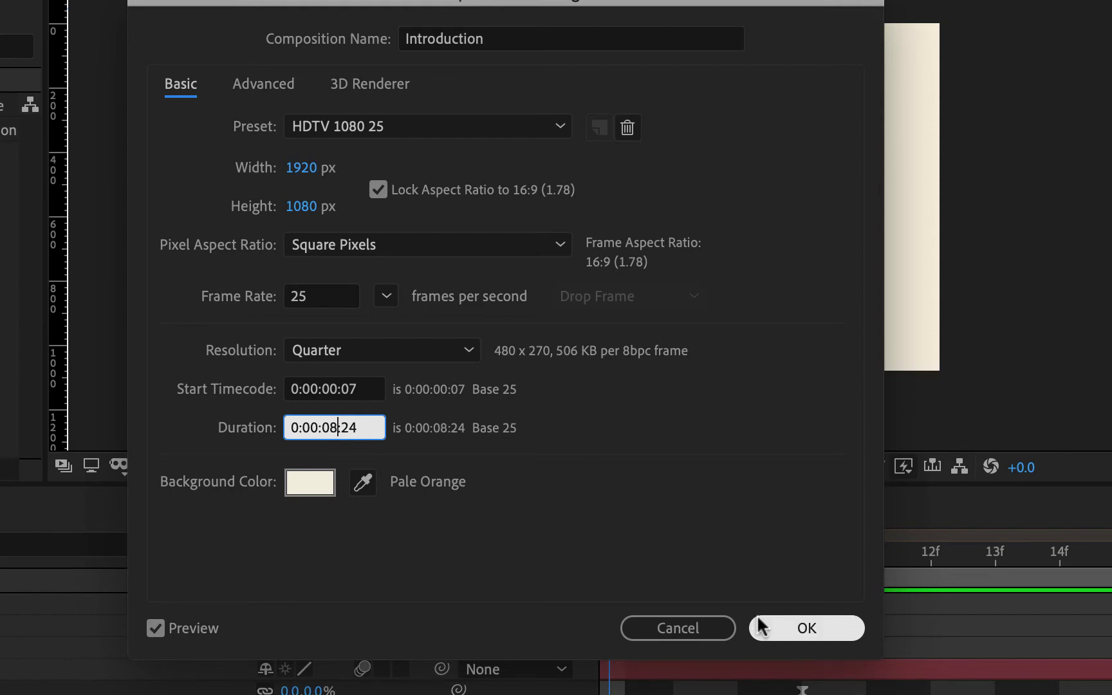
click(776, 628)
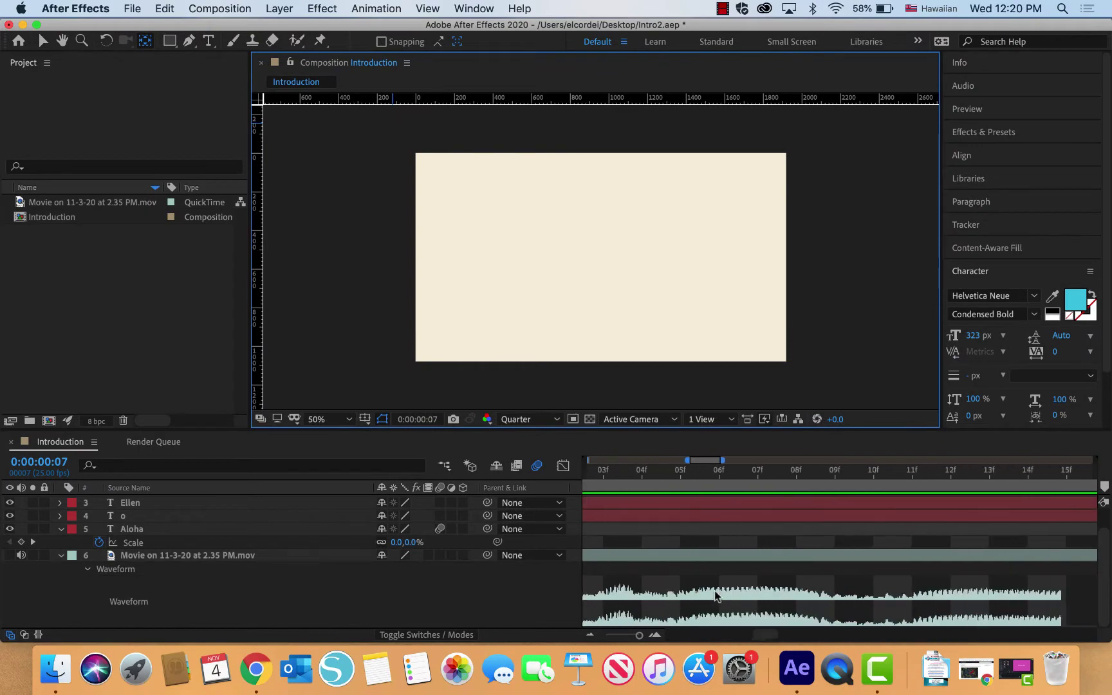
Move the current-time indicator to 0:00:03:01, near the end of the movie clip's audio.
scroll(714, 590, right, 10)
scroll(714, 590, left, 10)
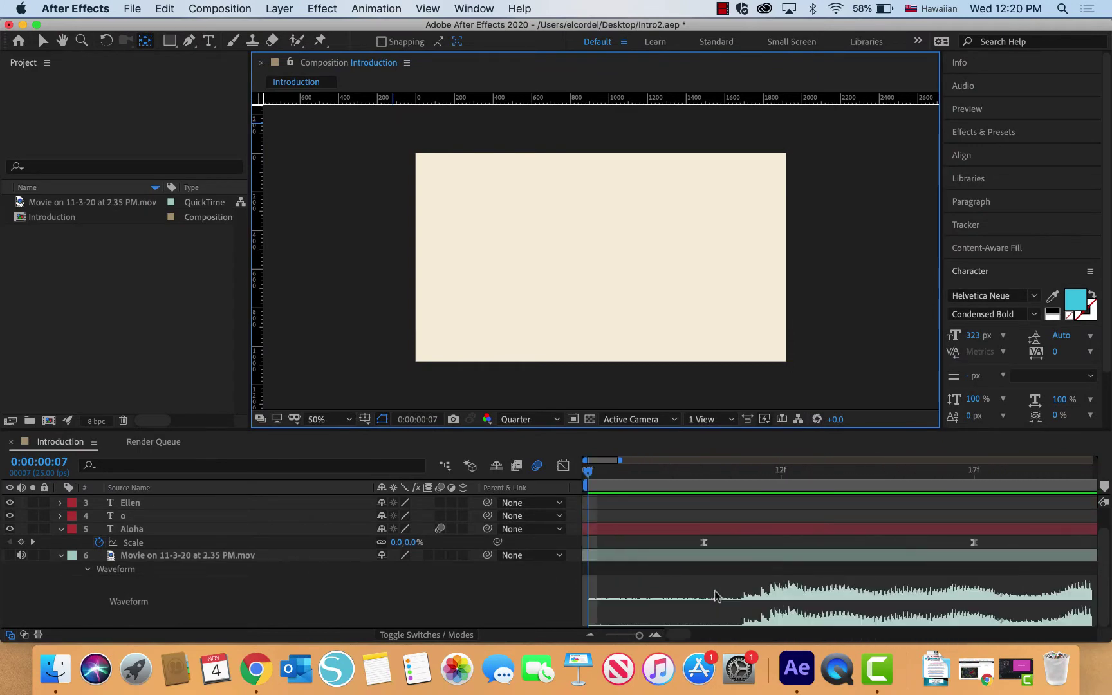
scroll(714, 591, up, 2)
drag(641, 641, 611, 636)
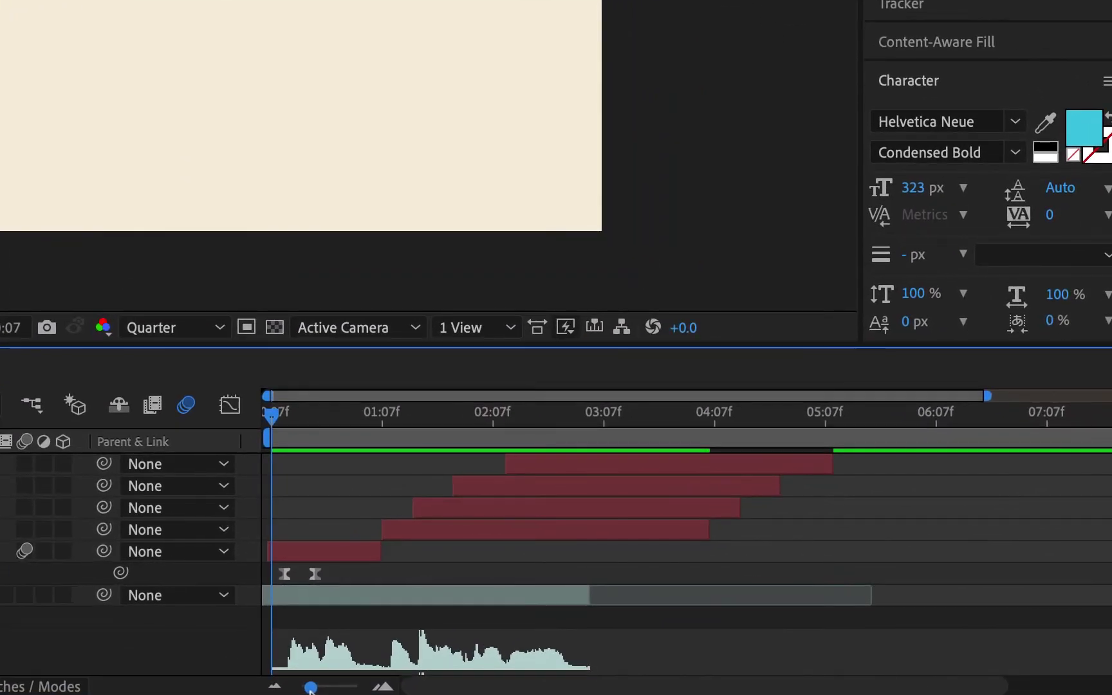
mouse_move(310, 689)
mouse_down()
mouse_move(338, 689)
mouse_move(301, 690)
mouse_move(335, 687)
mouse_move(316, 689)
mouse_up()
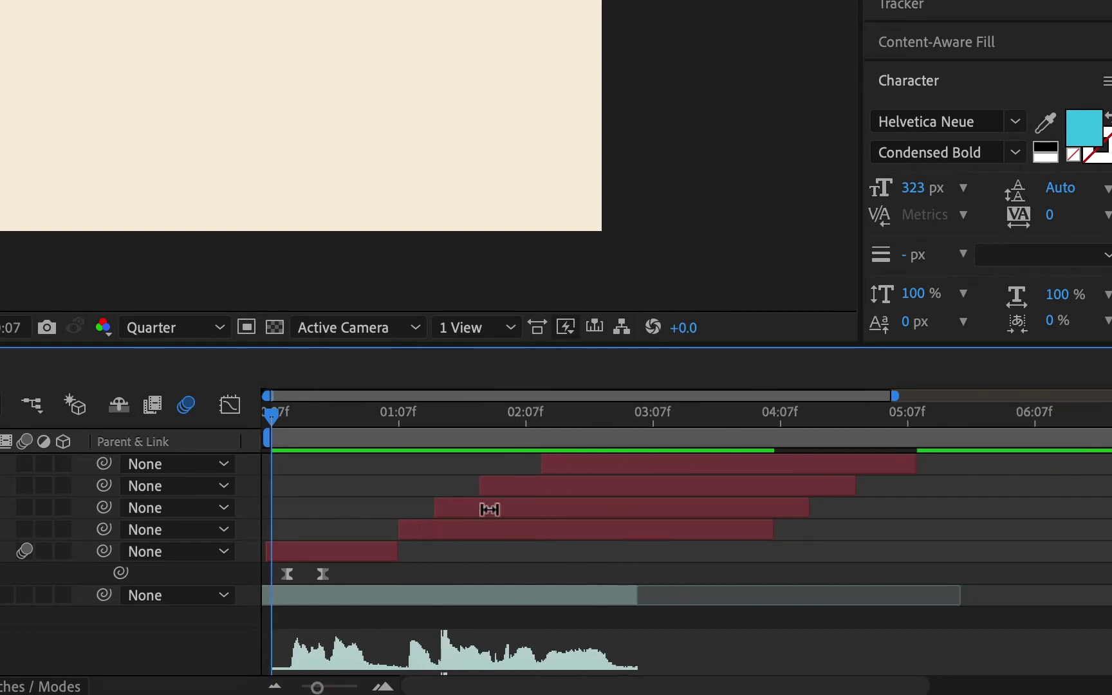
key(ctrl+Up)
key(ctrl+Up)
key(ctrl+Up)
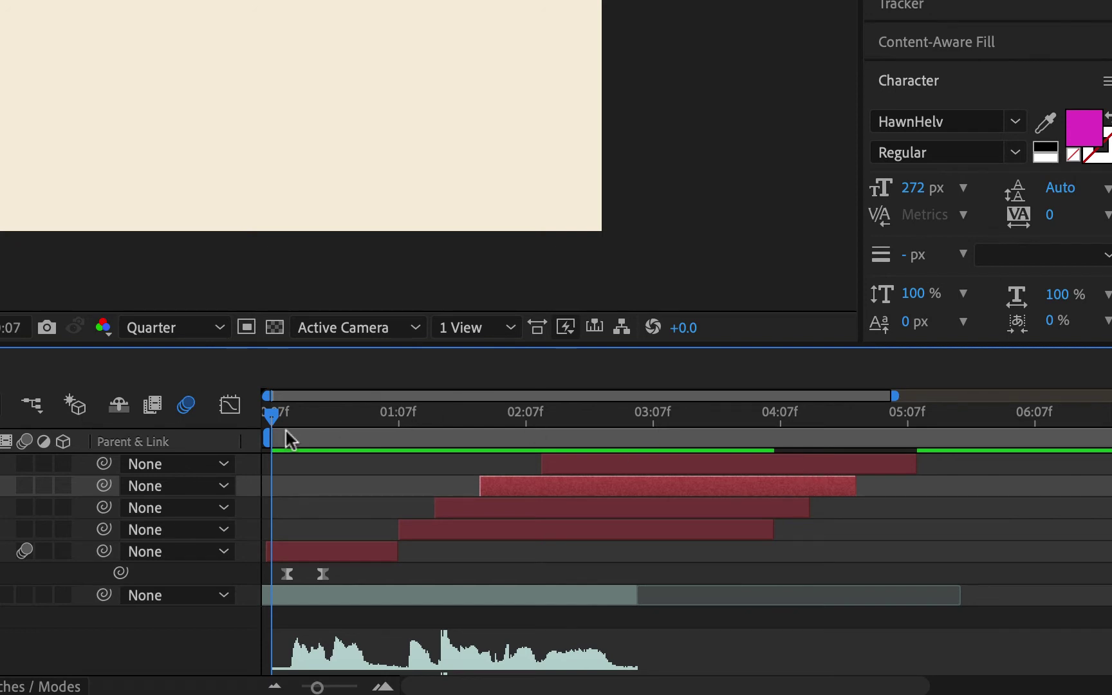
drag(275, 426, 557, 453)
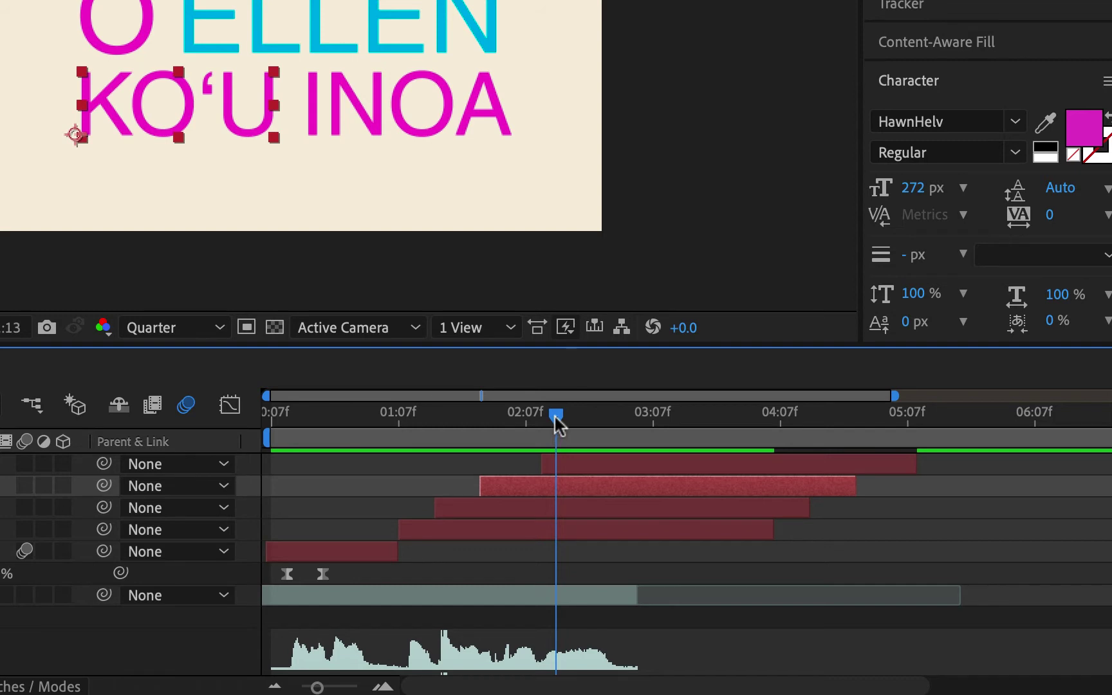
drag(556, 422, 622, 437)
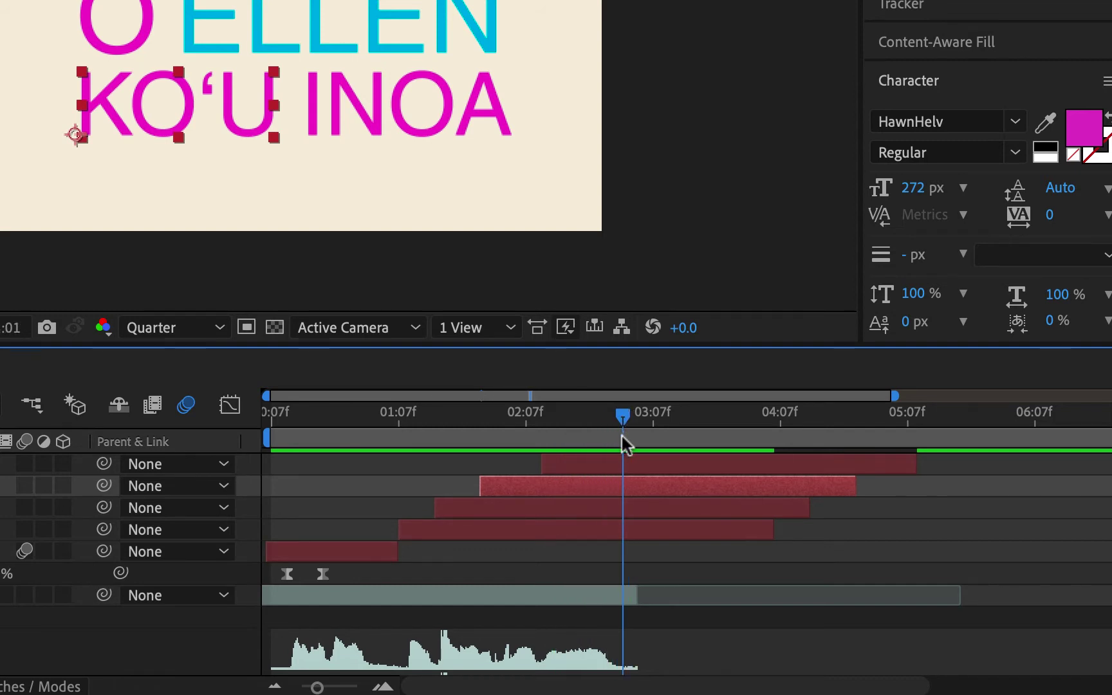
Trim the ends of the four text layers above Aloha to the current time.
click(598, 465)
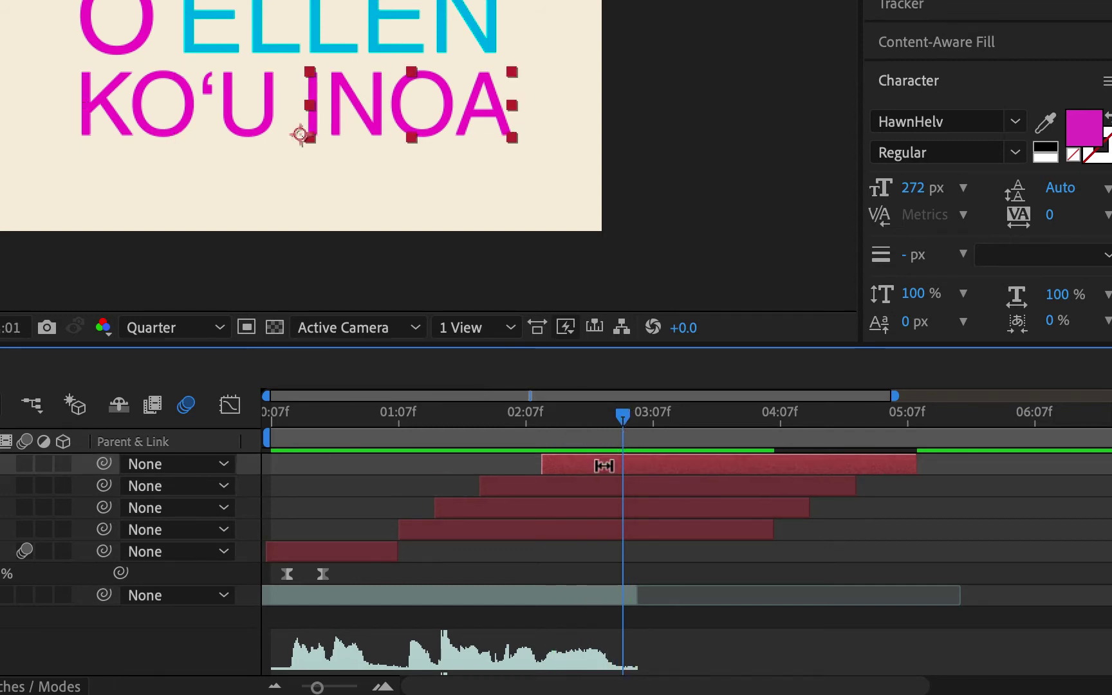
shift+click(606, 486)
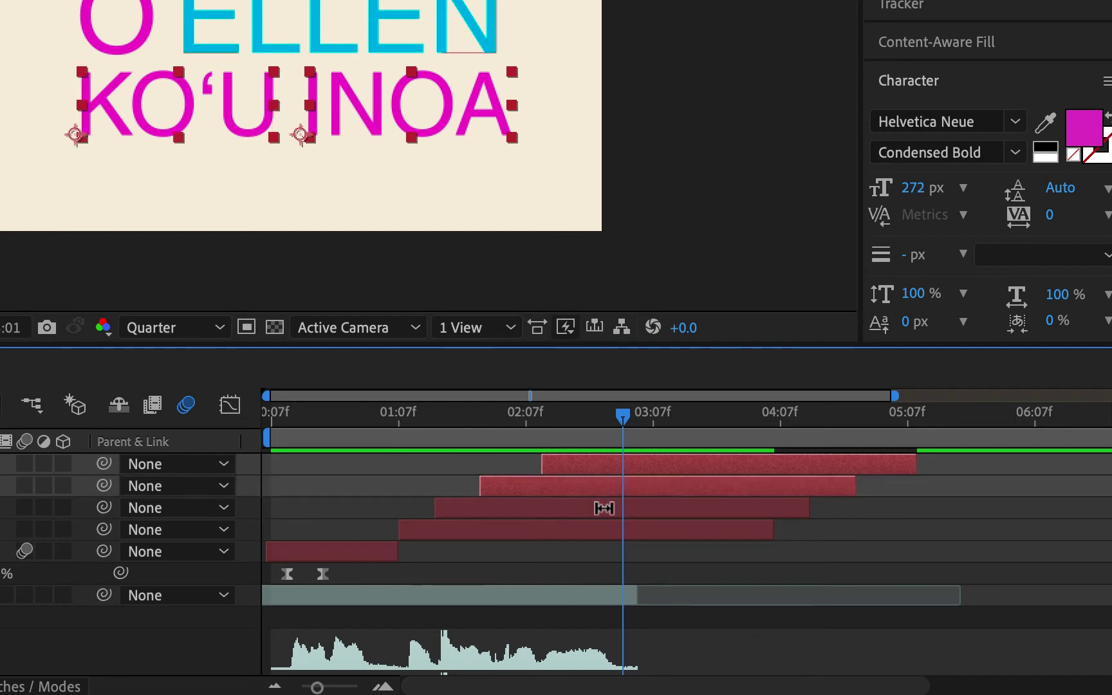
shift+click(604, 508)
shift+click(604, 530)
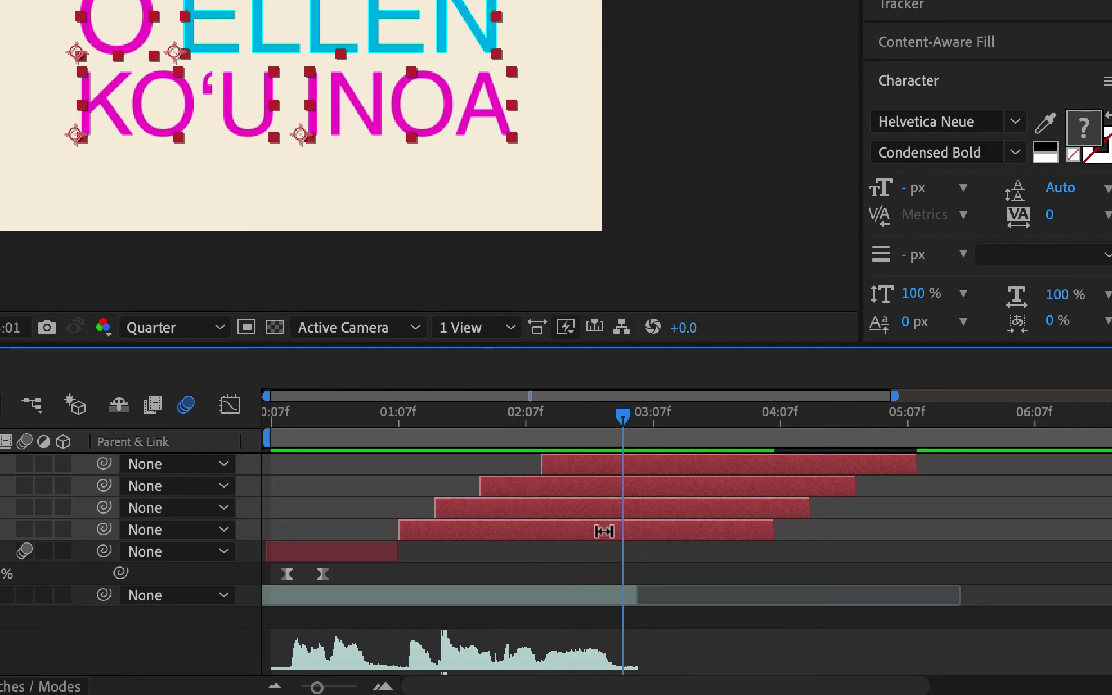
key(alt+bracketright)
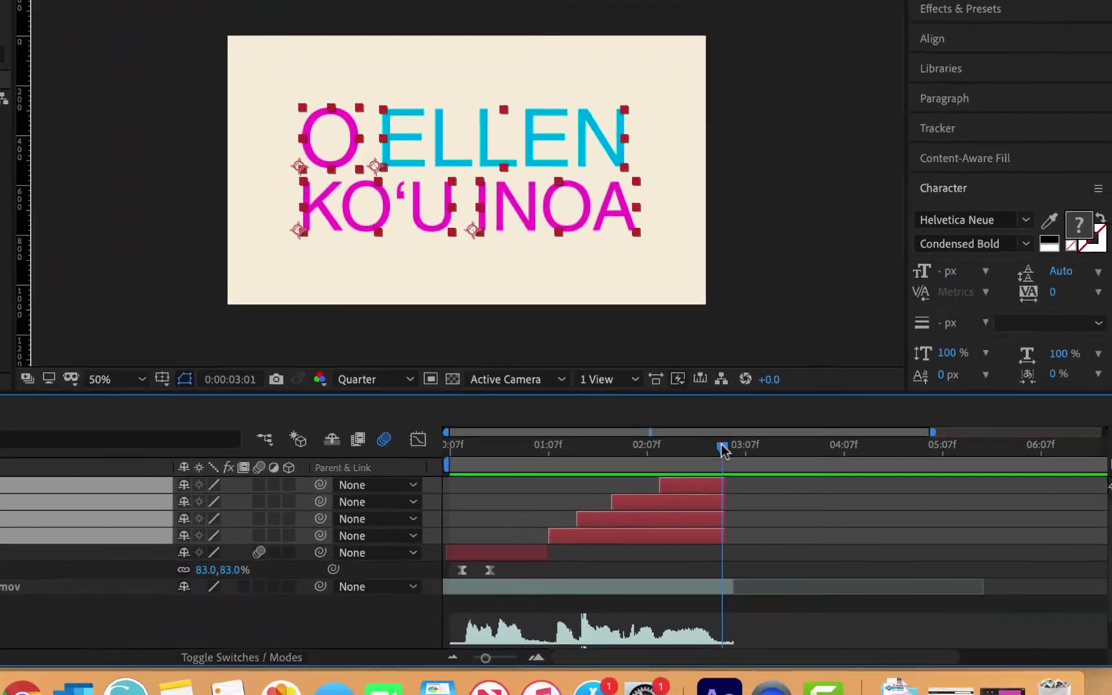
Scrub over the trimmed text layers' ending and leave the current time at 0:00:03:02.
drag(623, 417, 549, 420)
key(super+shift+h)
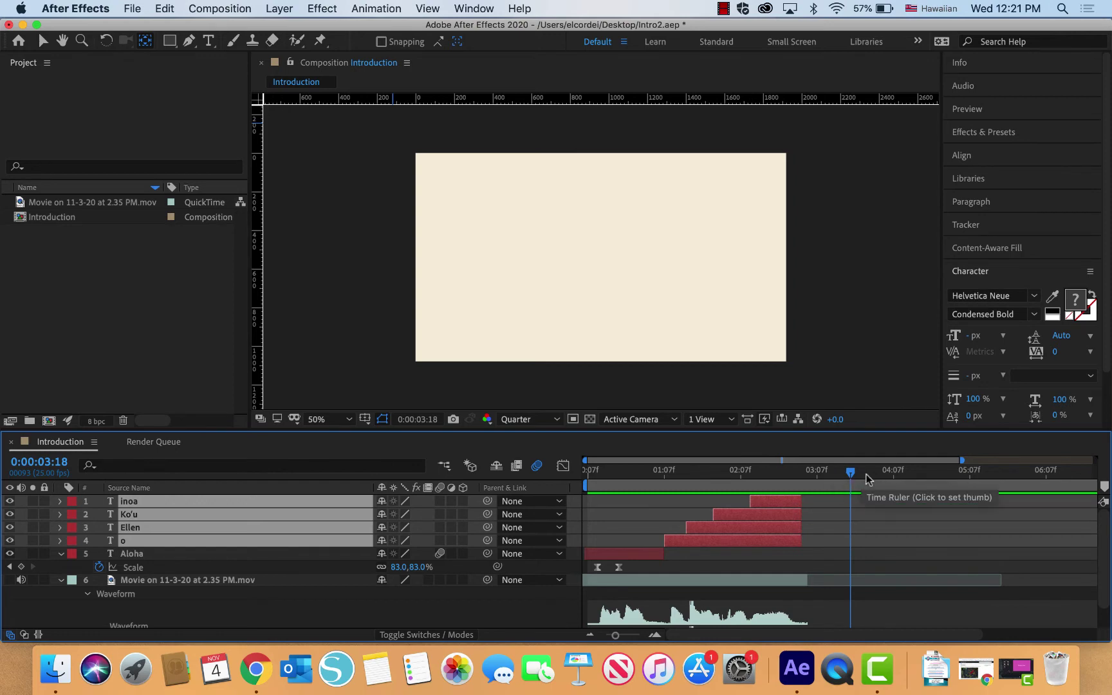
drag(849, 471, 803, 474)
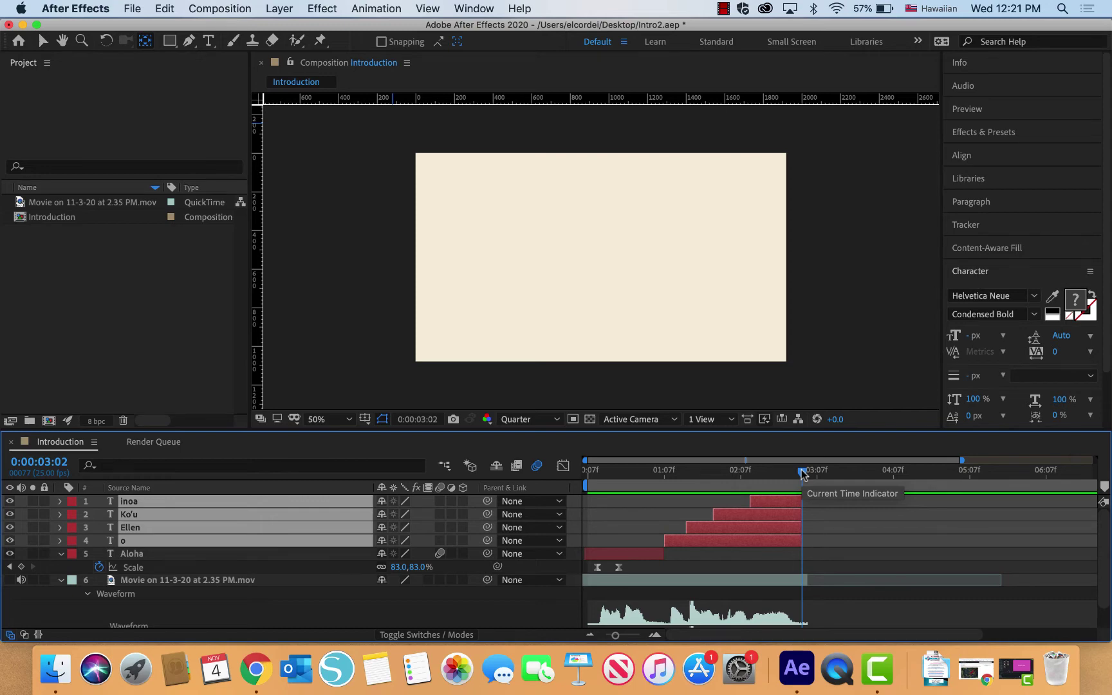
Duplicate the Movie on 11-3-20 at 2.35 PM.mov footage item in the project and select the original.
click(62, 202)
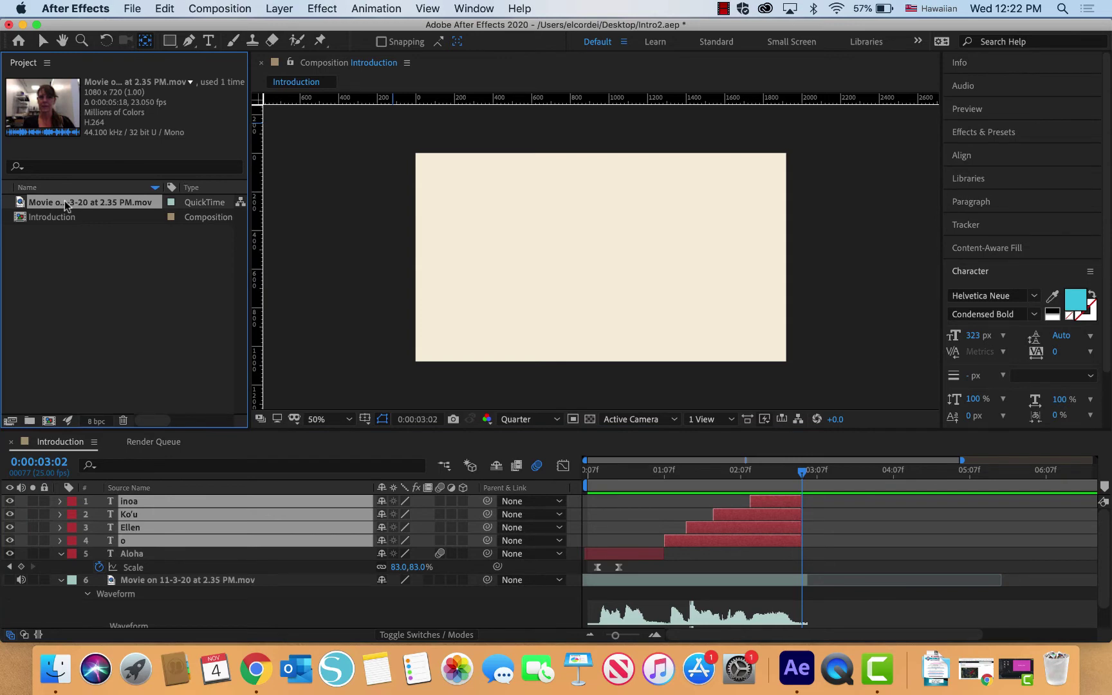
key(super+d)
click(63, 218)
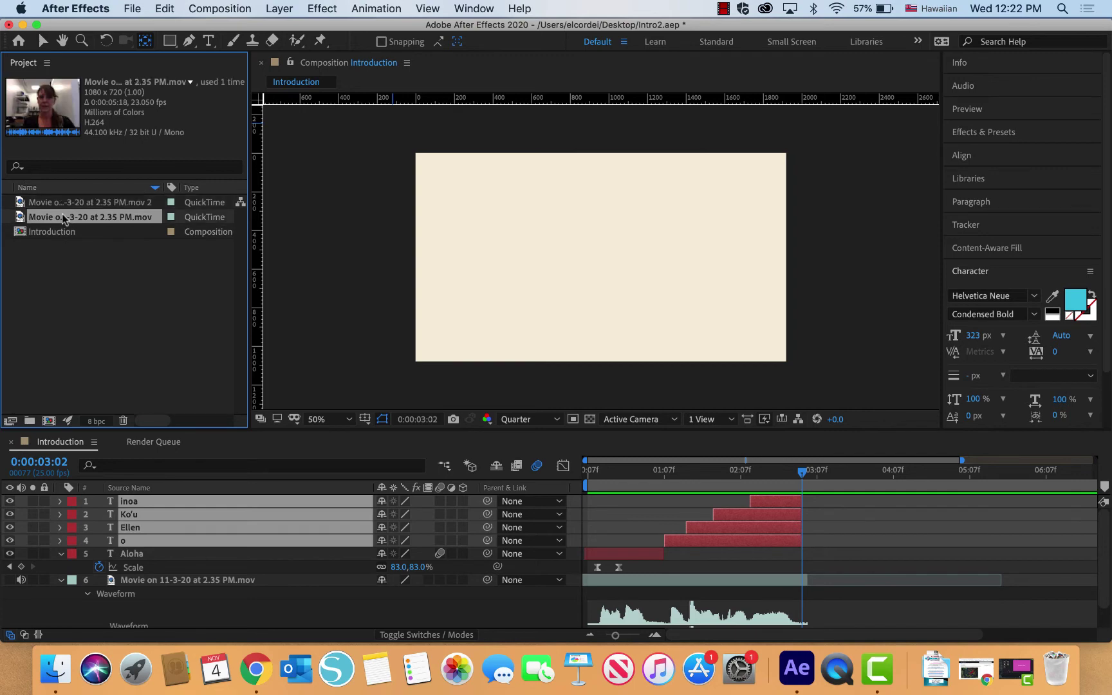
Add the original movie footage as the lowest layer in the composition, starting shortly after the first clip ends.
scroll(670, 565, down, 2)
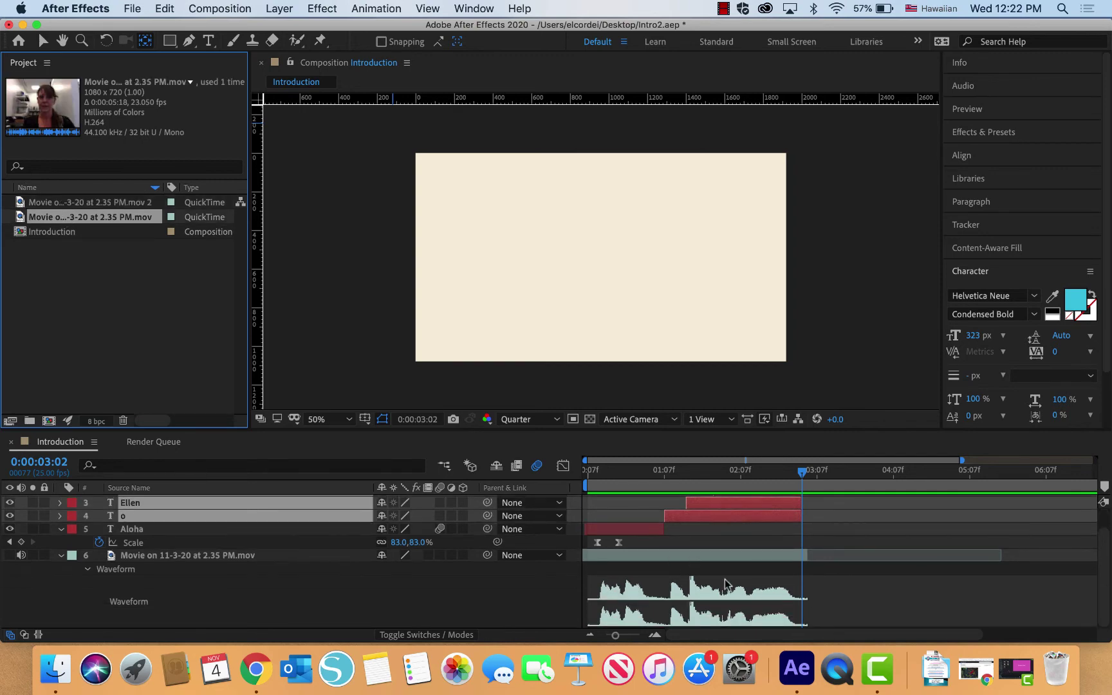
scroll(833, 609, right, 3)
scroll(849, 615, left, 3)
mouse_move(21, 219)
mouse_down()
mouse_move(178, 286)
mouse_move(626, 533)
mouse_move(823, 600)
mouse_up()
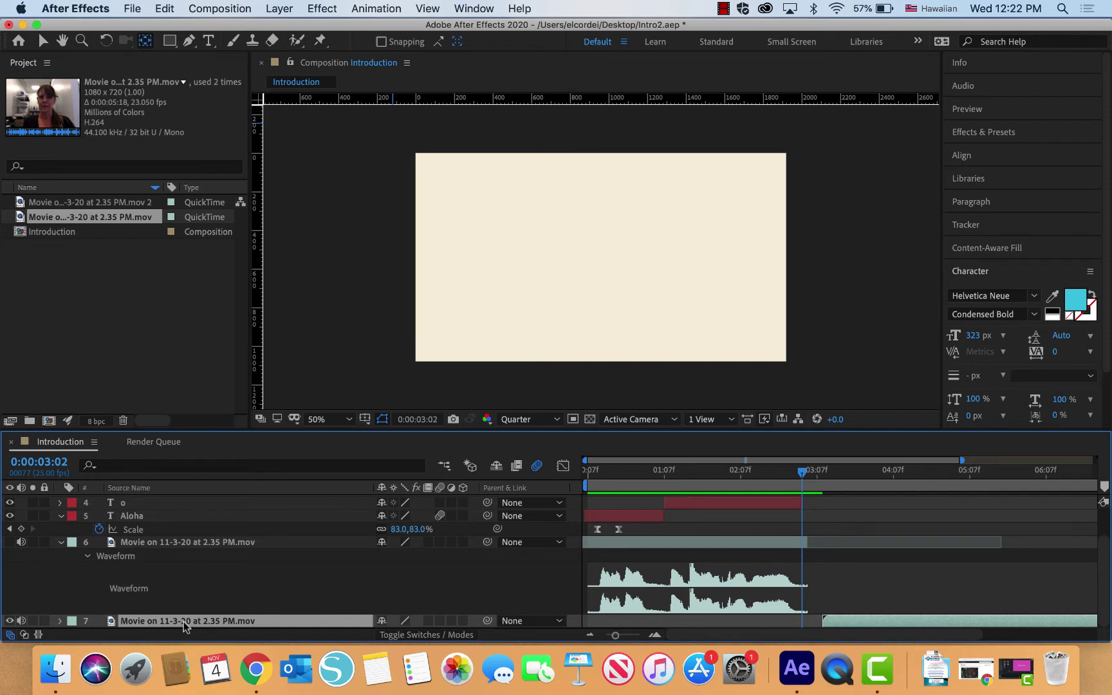
Reveal the audio waveform of the second movie clip on layer 7.
key(l)
key(l)
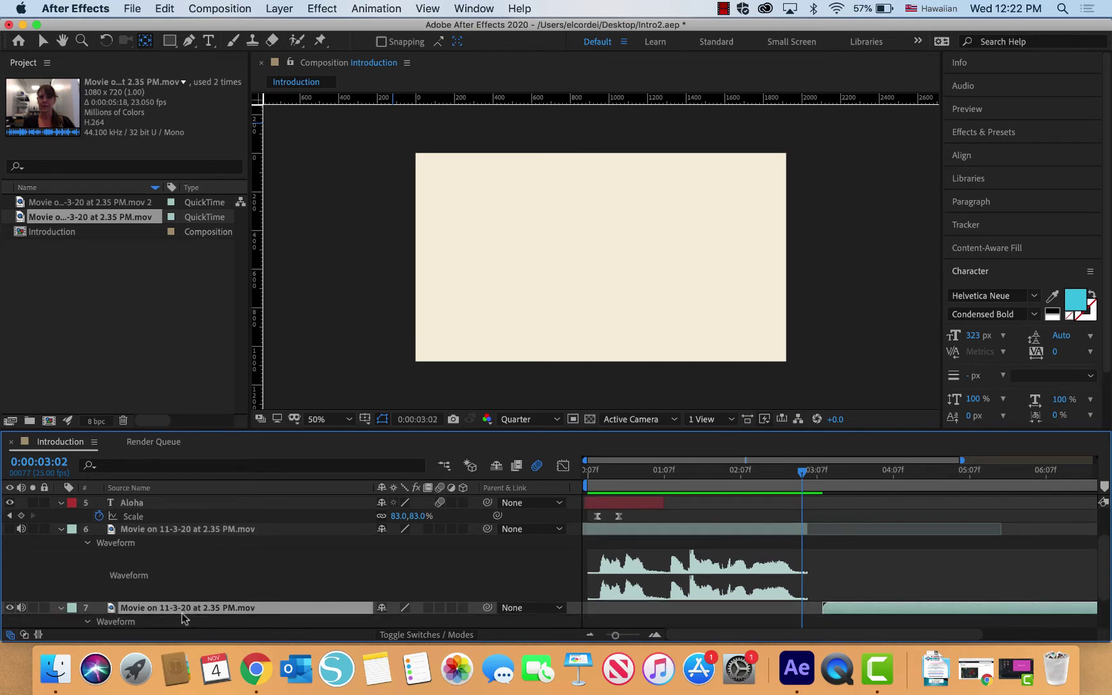
scroll(175, 611, down, 4)
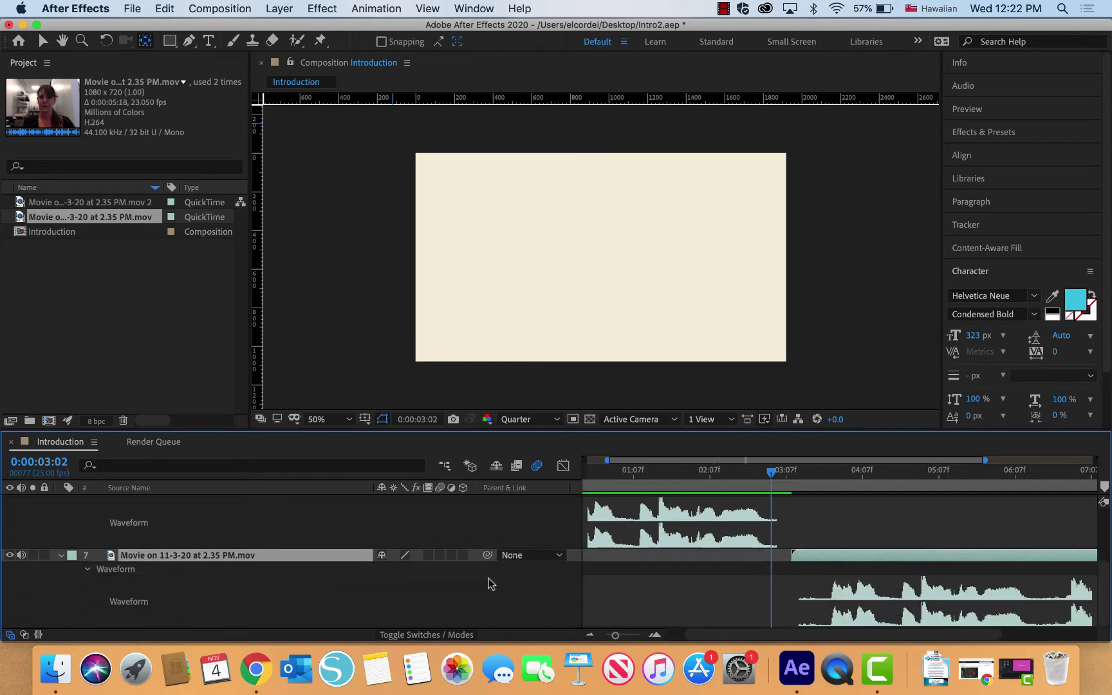
scroll(724, 546, right, 5)
scroll(724, 545, left, 6)
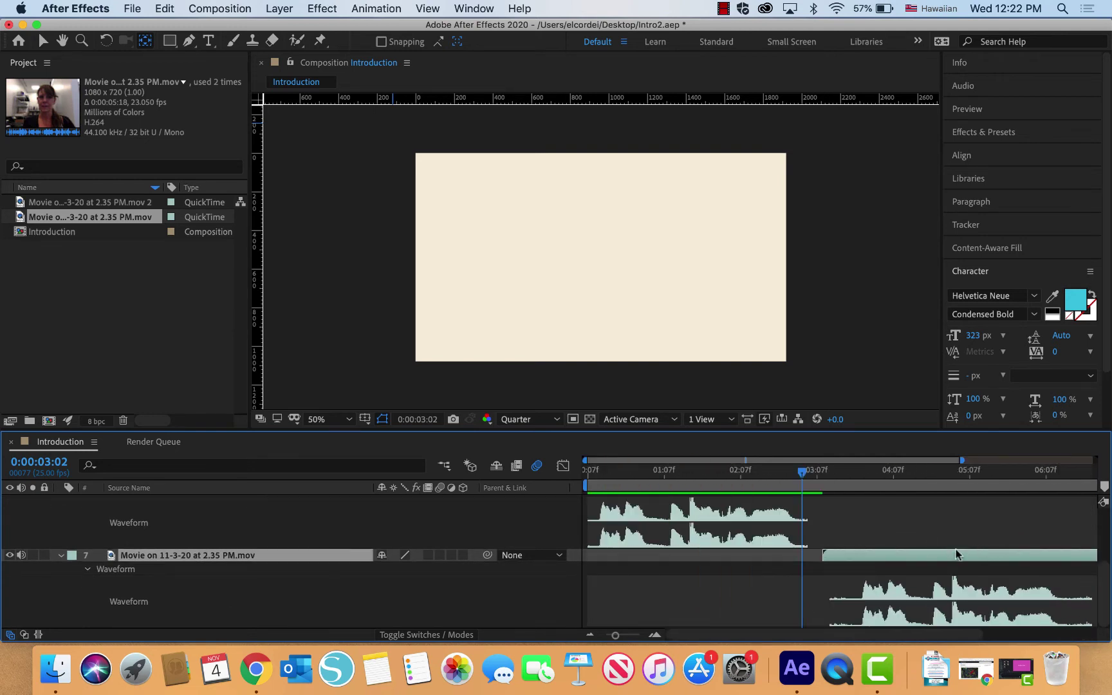
Play the second movie clip up to 0:00:06:21 and trim away everything before that point.
key(space)
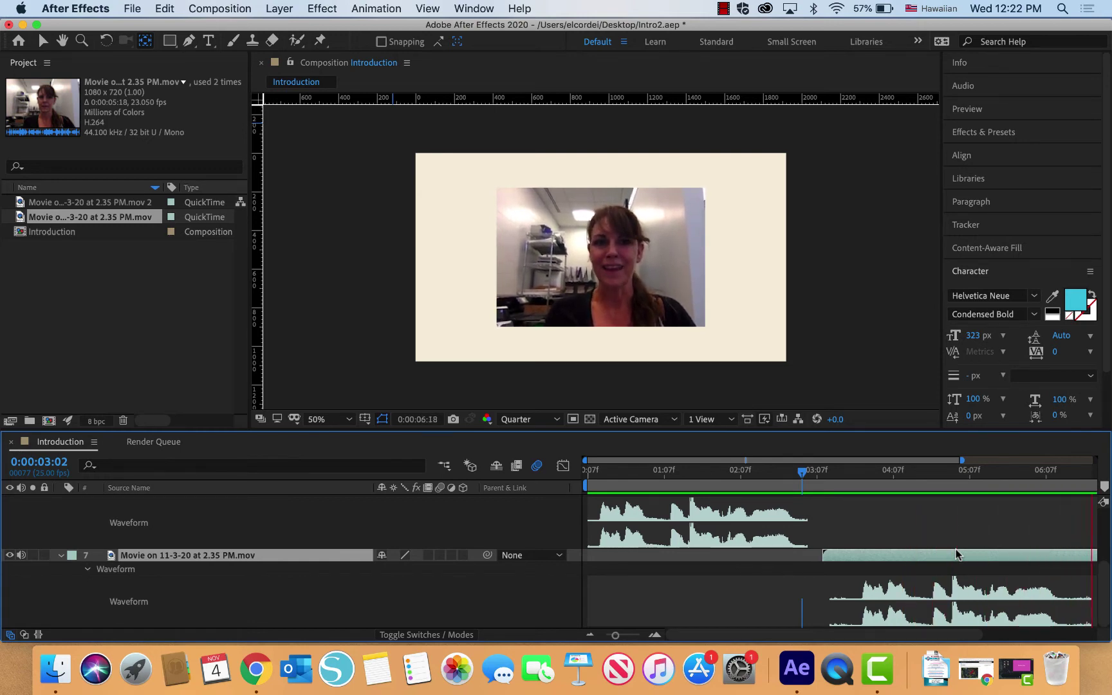
key(space)
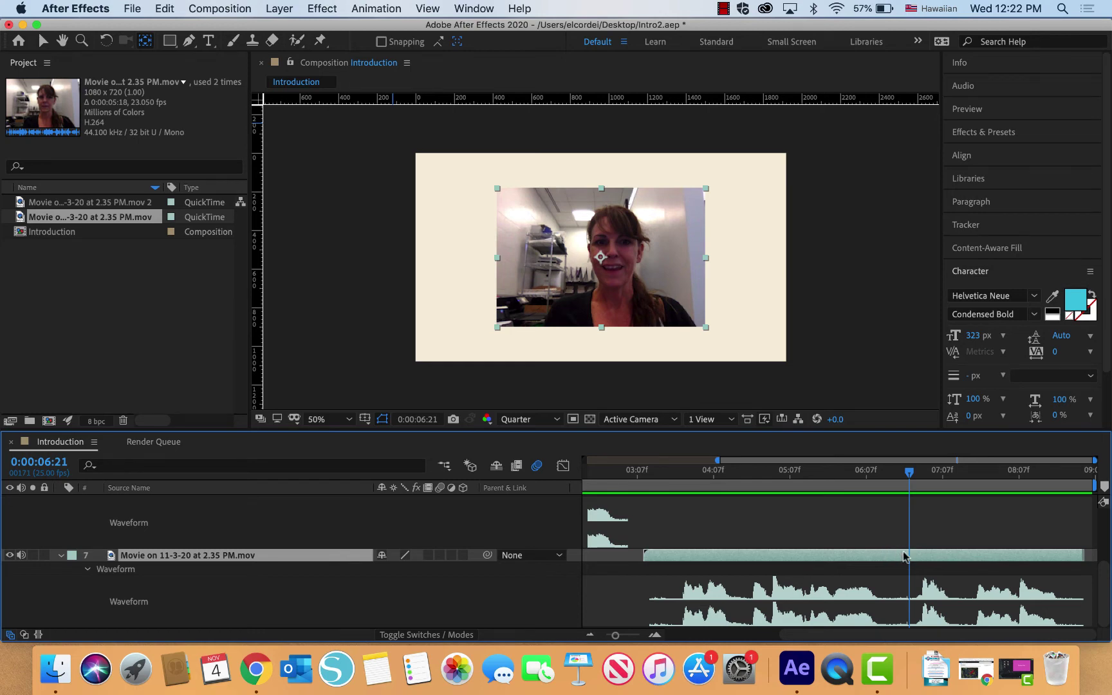
key(alt+bracketright)
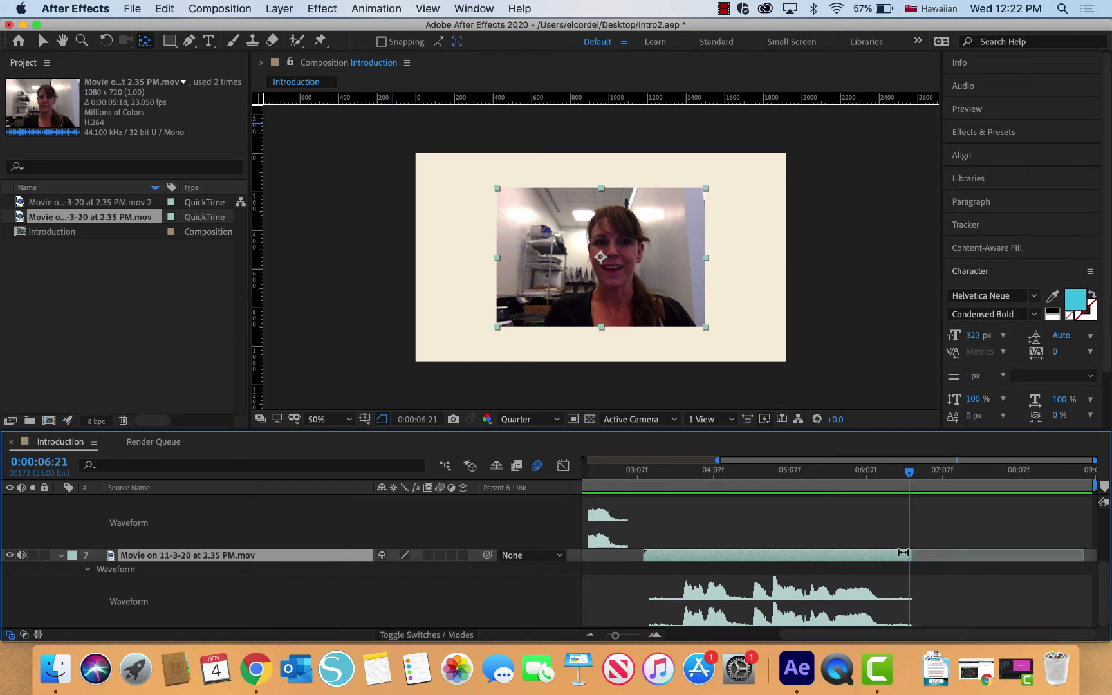
key(super+z)
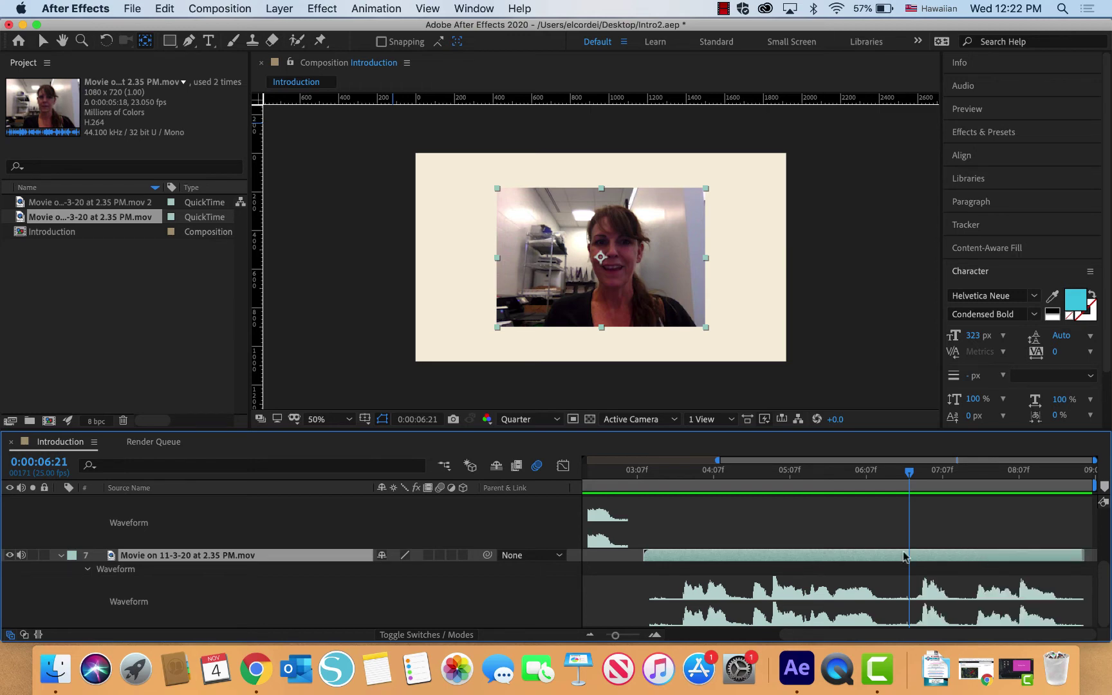
key(alt+bracketleft)
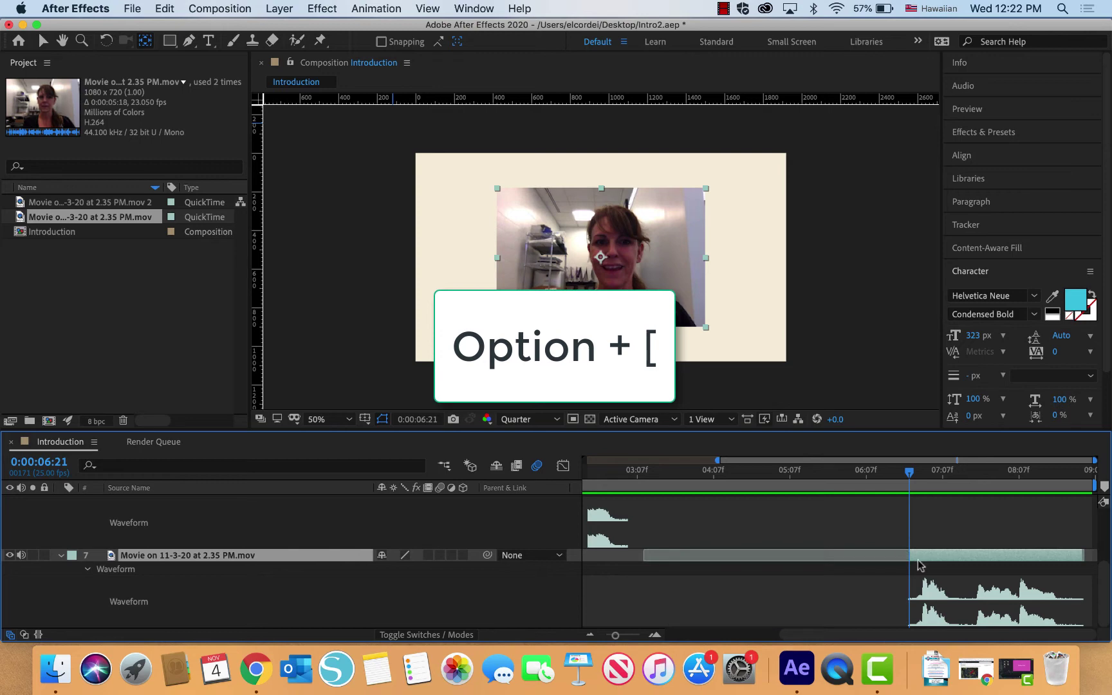
click(946, 595)
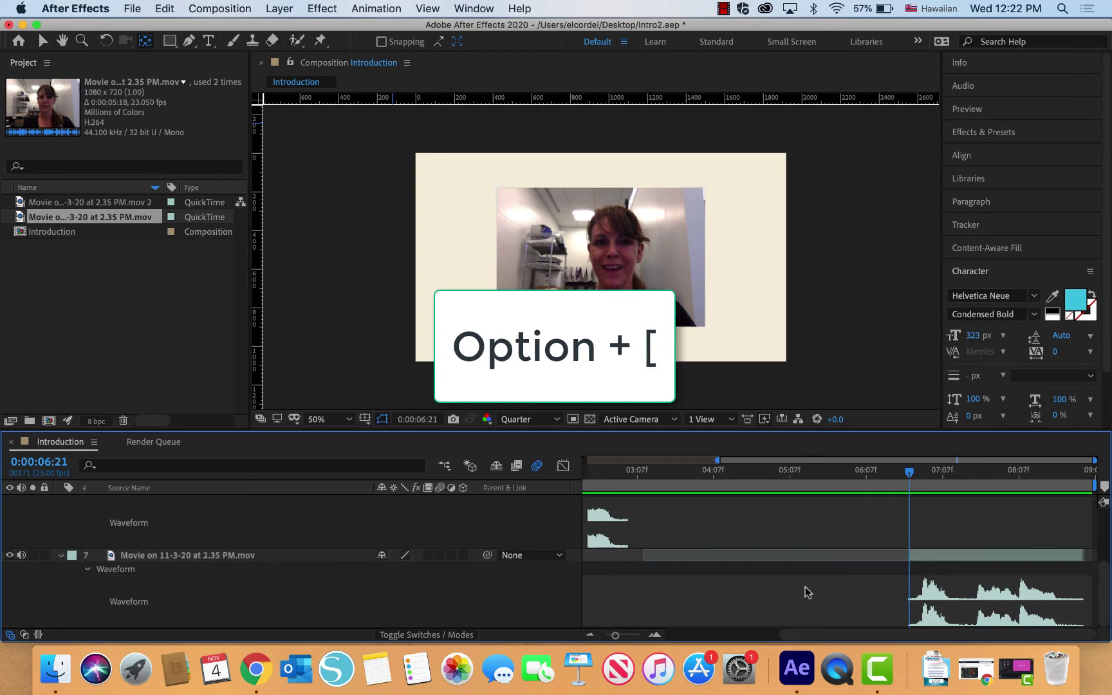
click(947, 556)
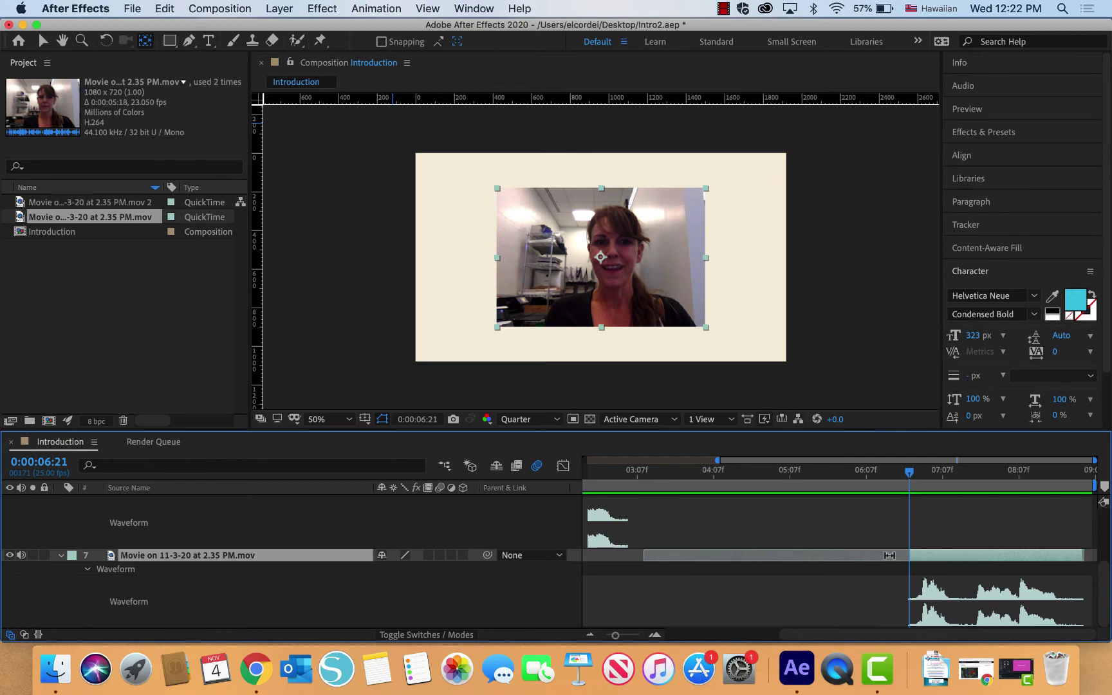
Collapse layer 7 and move its trimmed clip earlier so it starts where the first movie clip ends.
click(62, 556)
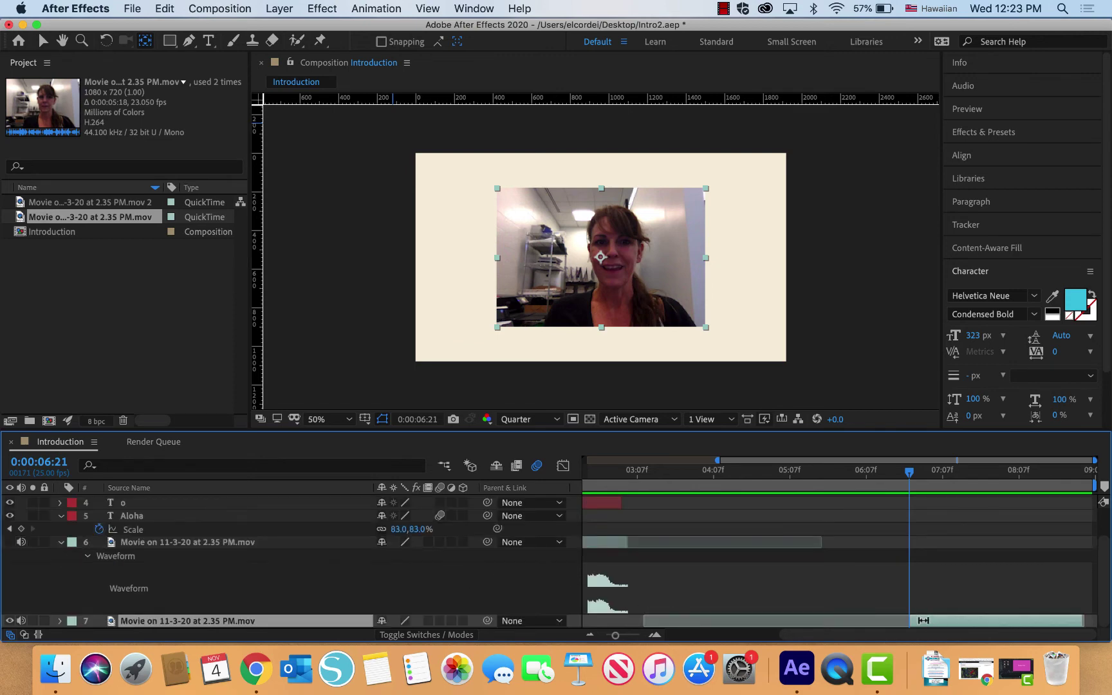
click(43, 41)
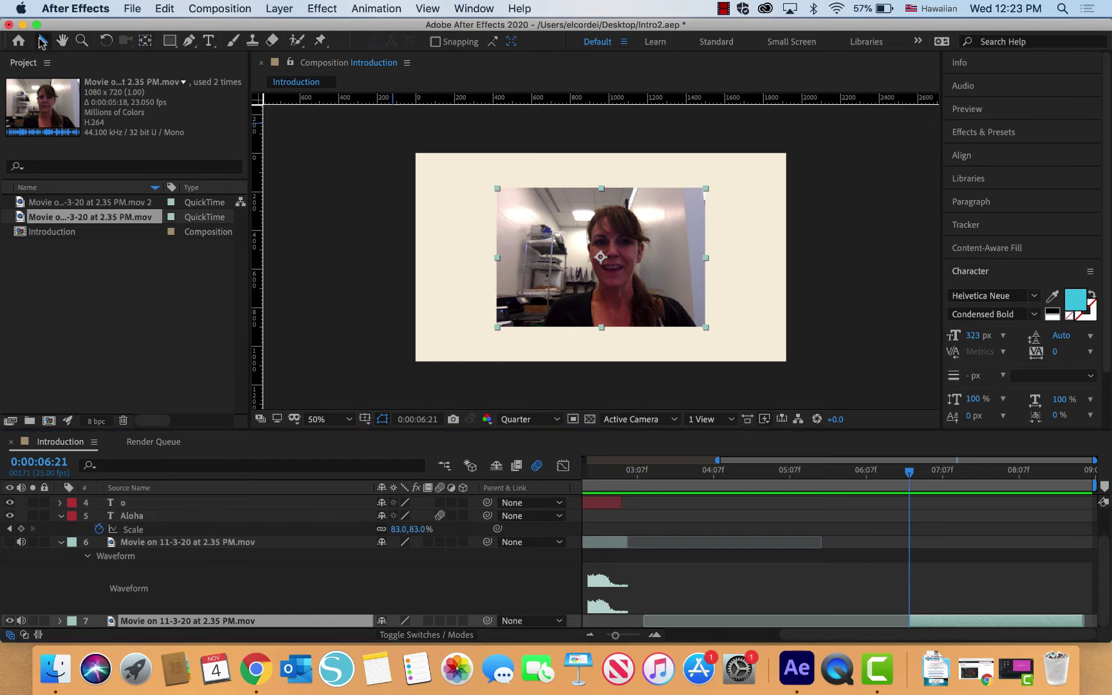
drag(920, 621, 637, 621)
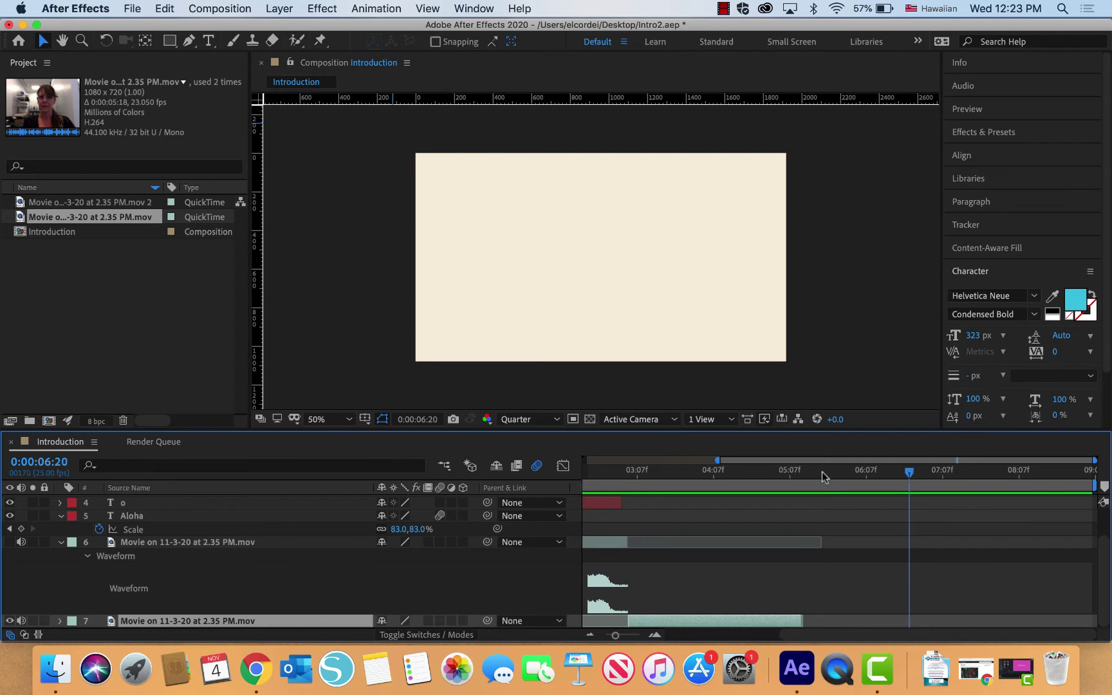
Preview the transition between the two movie clips from 0:00:02:18.
drag(825, 471, 594, 493)
key(space)
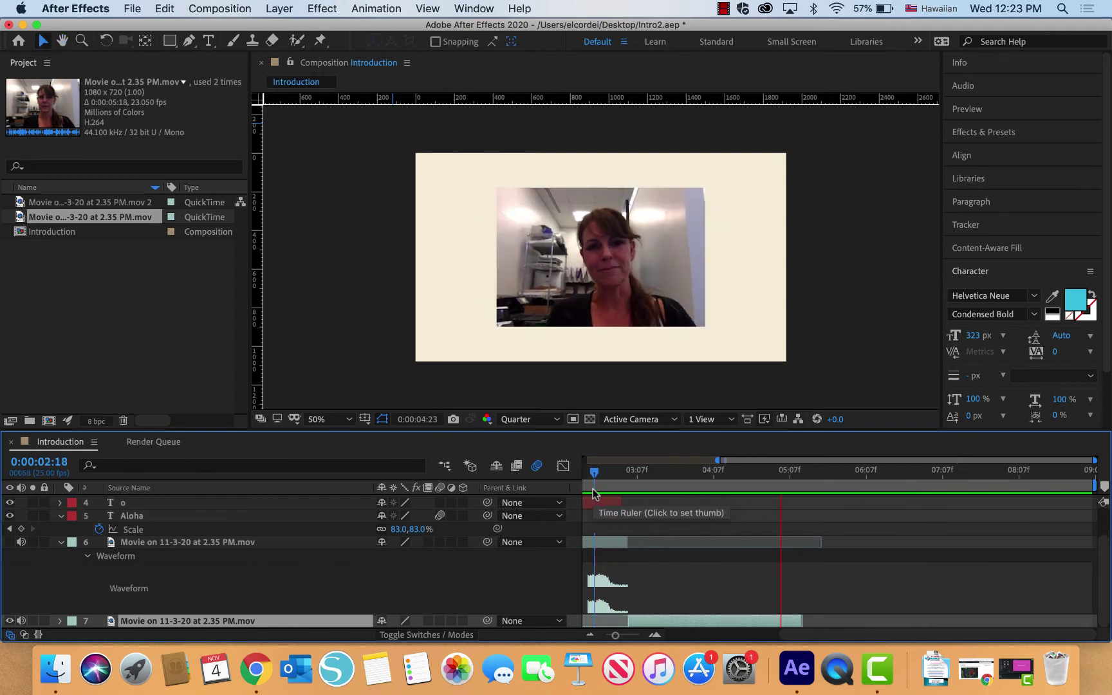
key(space)
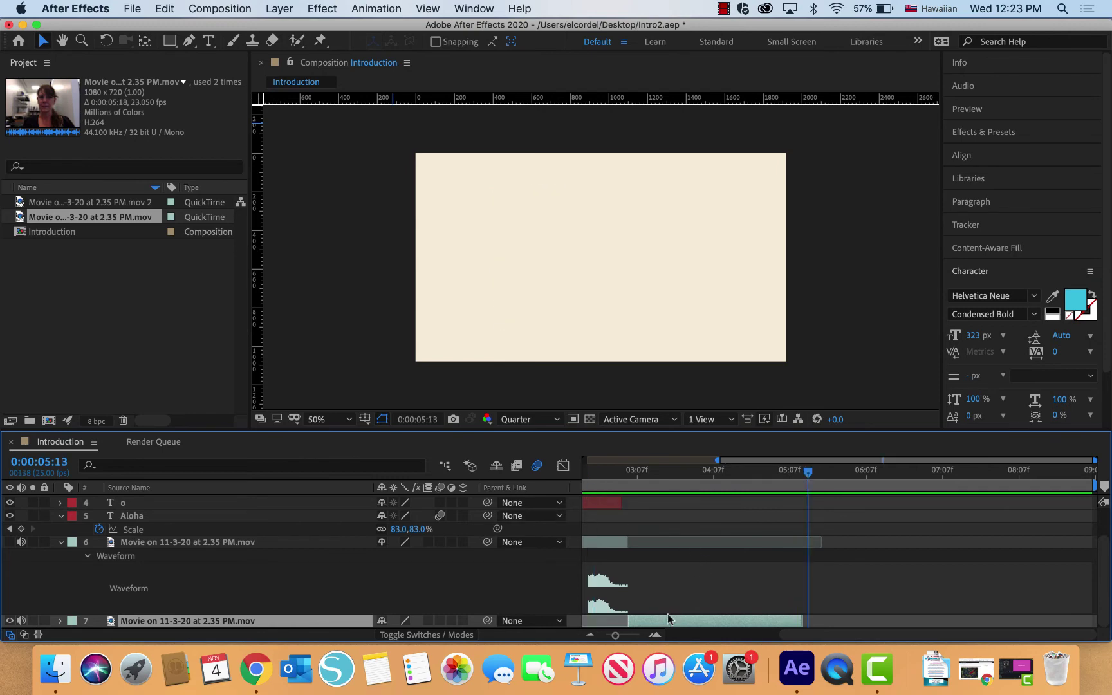
Nudge the second movie clip slightly later and reveal its audio waveform.
drag(667, 615, 670, 619)
key(l)
key(l)
scroll(694, 623, down, 3)
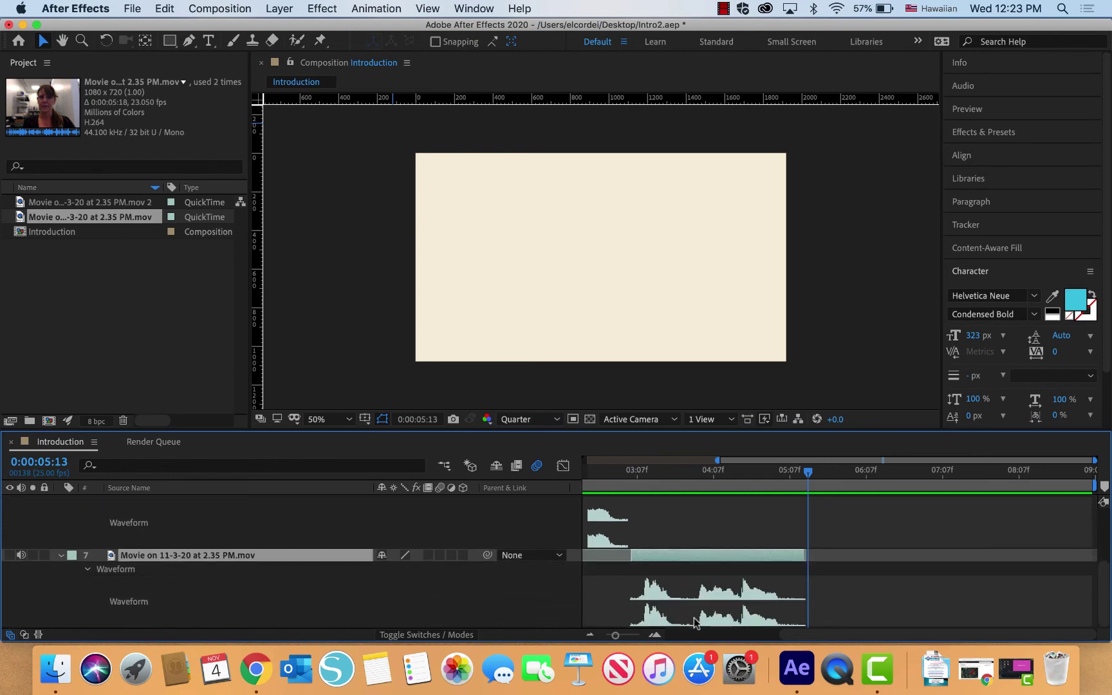
Look through the layer stack, from the text layers down to the waveforms of both movie clips.
scroll(694, 623, up, 3)
scroll(694, 623, down, 3)
scroll(695, 622, up, 3)
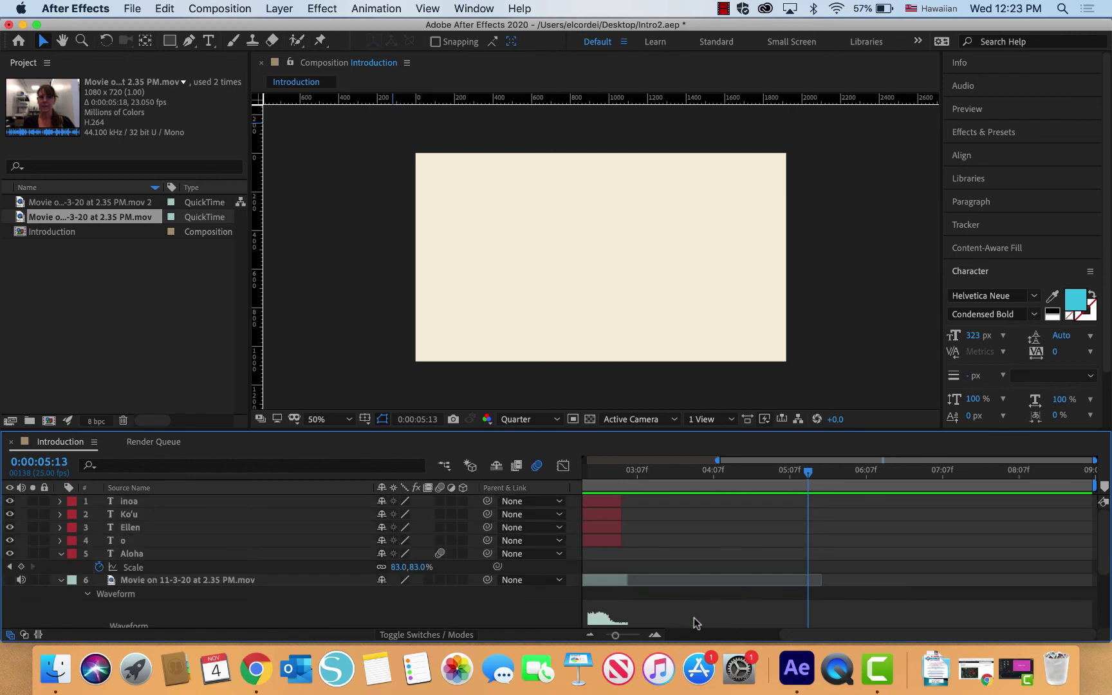
scroll(694, 618, down, 3)
scroll(692, 605, up, 3)
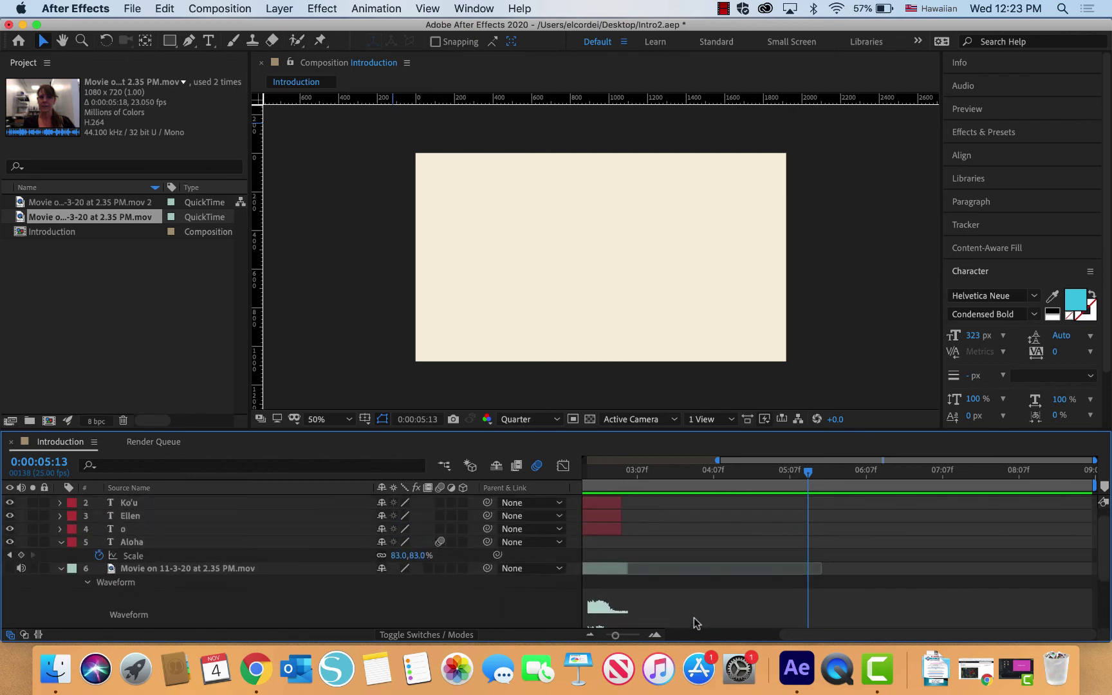
scroll(689, 589, down, 1)
scroll(690, 588, down, 3)
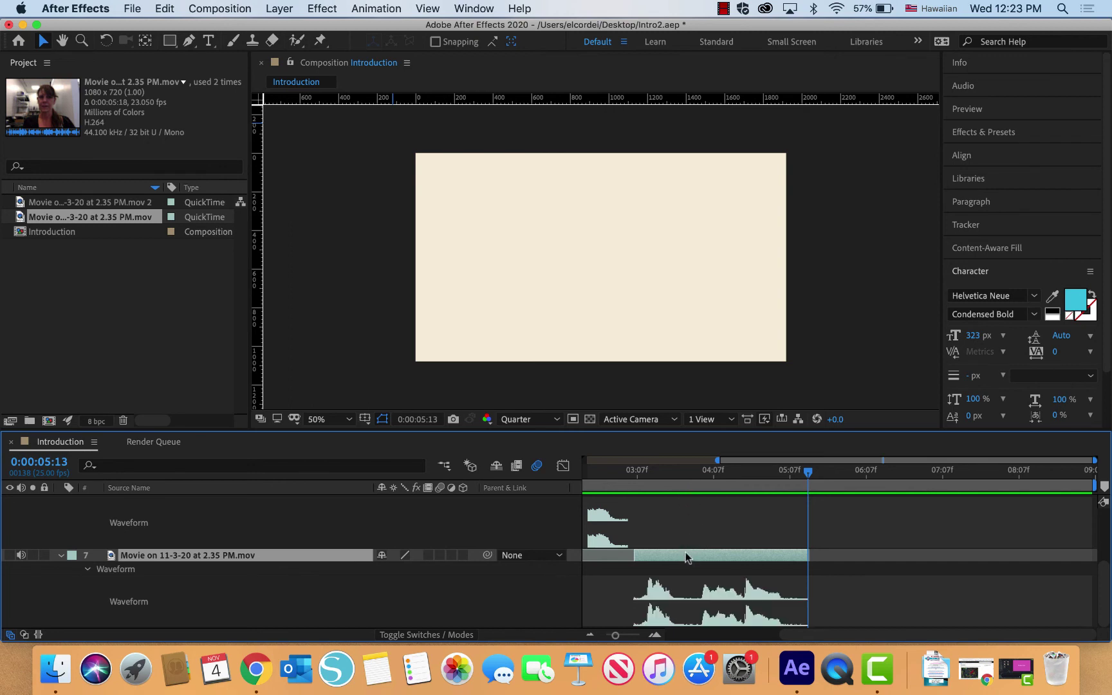
scroll(293, 579, up, 4)
scroll(293, 579, down, 4)
Move the second movie clip's layer from position 7 to the top of the stack, above the inoa text layer.
click(72, 555)
click(273, 573)
drag(224, 556, 211, 486)
scroll(204, 486, up, 4)
scroll(205, 486, down, 2)
scroll(205, 486, up, 1)
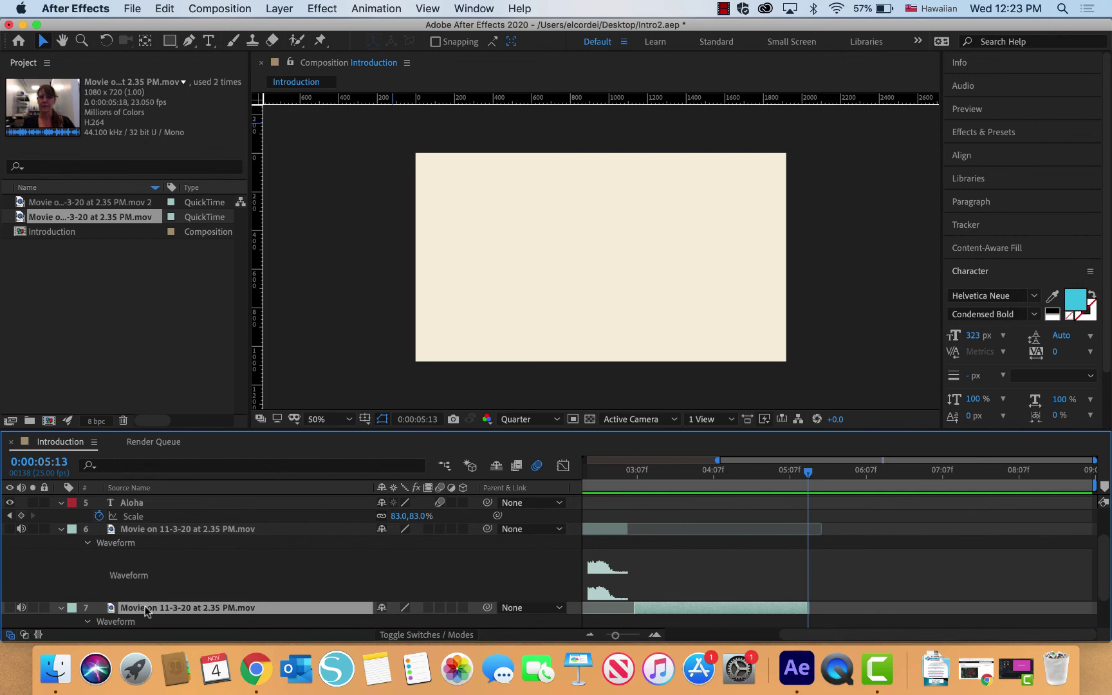
drag(146, 612, 156, 491)
drag(155, 490, 124, 503)
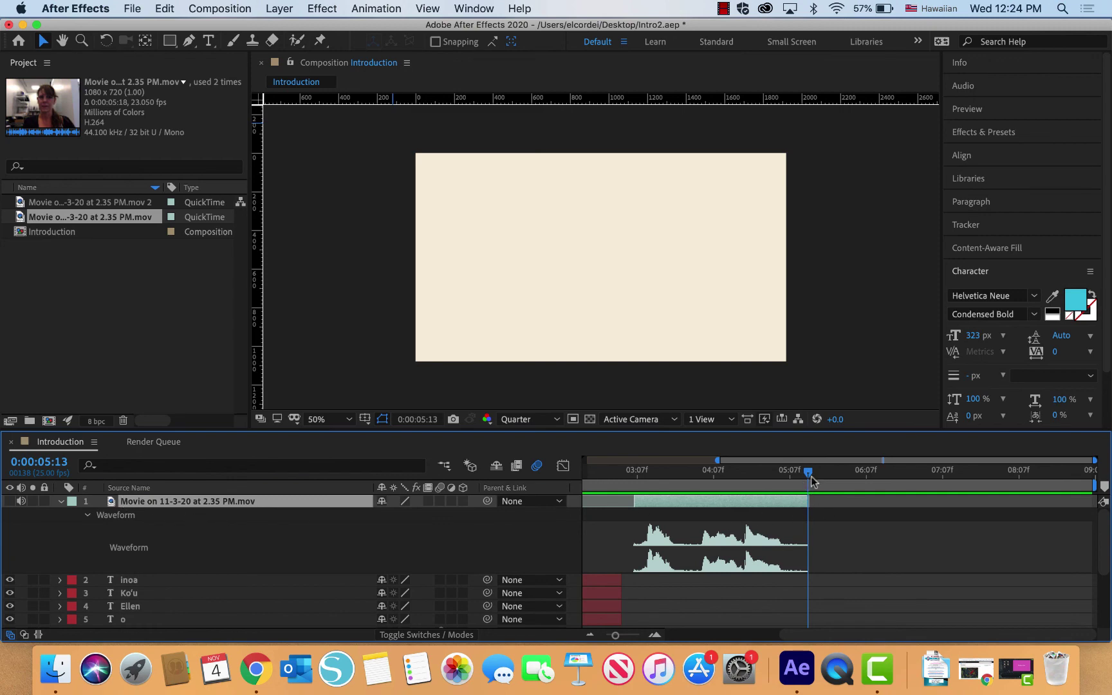
Preview the composition from 0:00:02:22 and stop at 0:00:04:02, just before the second word group in the second clip's waveform.
drag(800, 476, 606, 476)
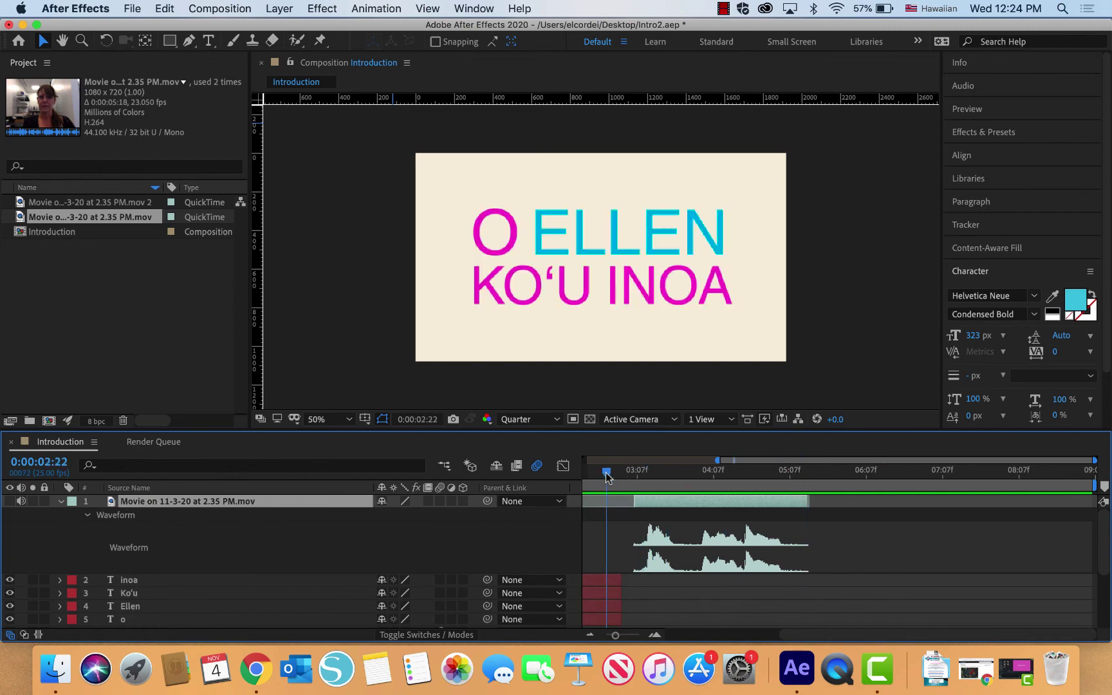
key(space)
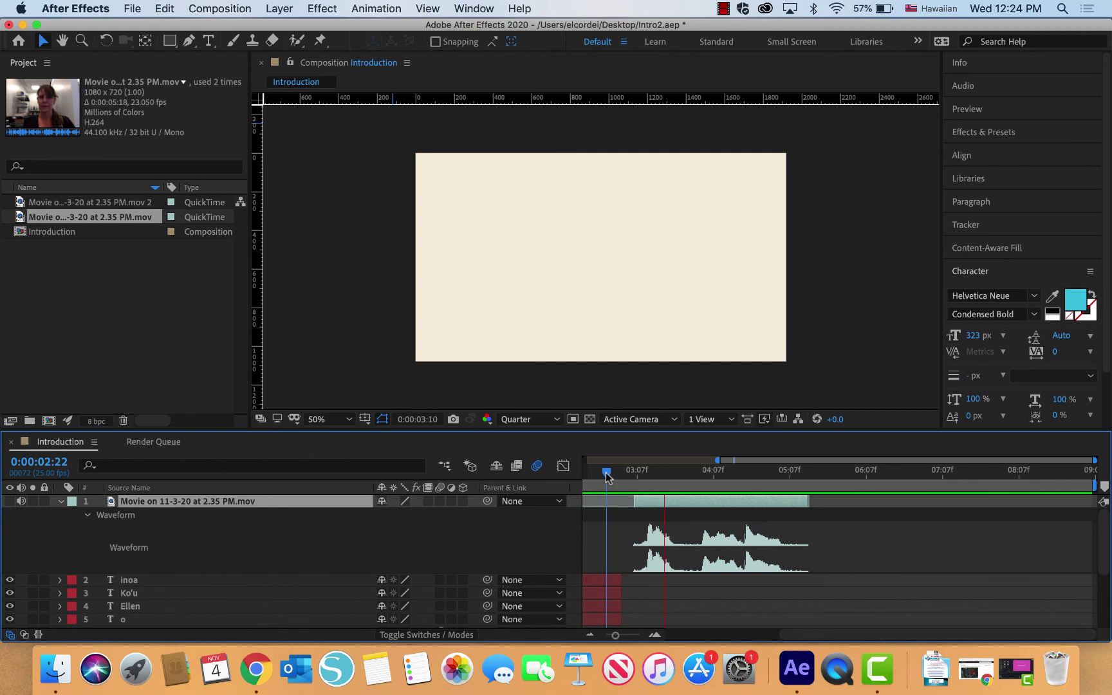
key(space)
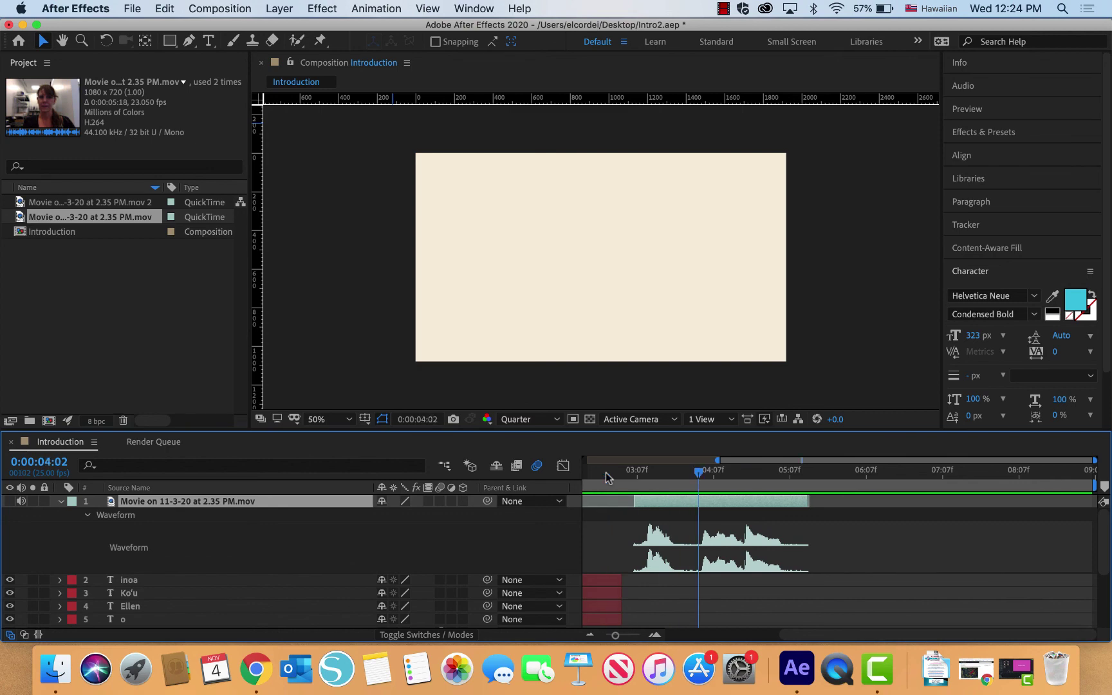